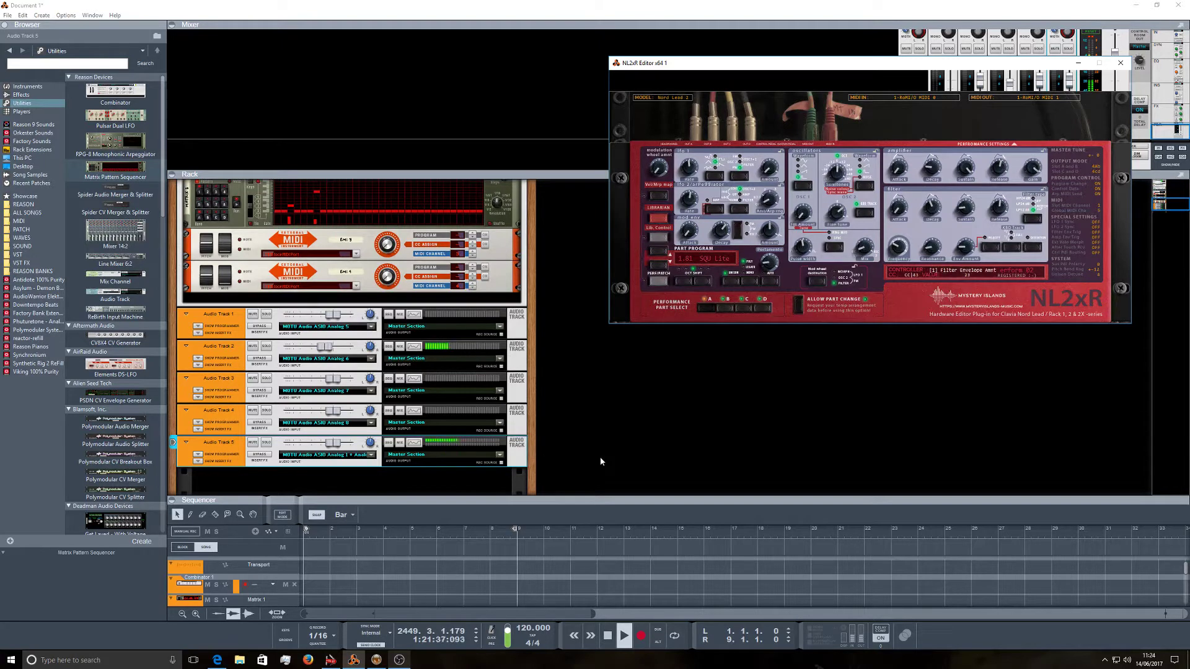
# Scroll the rack up to the NL2xR Editor with its MIDI and Matrix sequencers below.
pyautogui.scroll(1, 600, 462)
pyautogui.scroll(2, 600, 461)
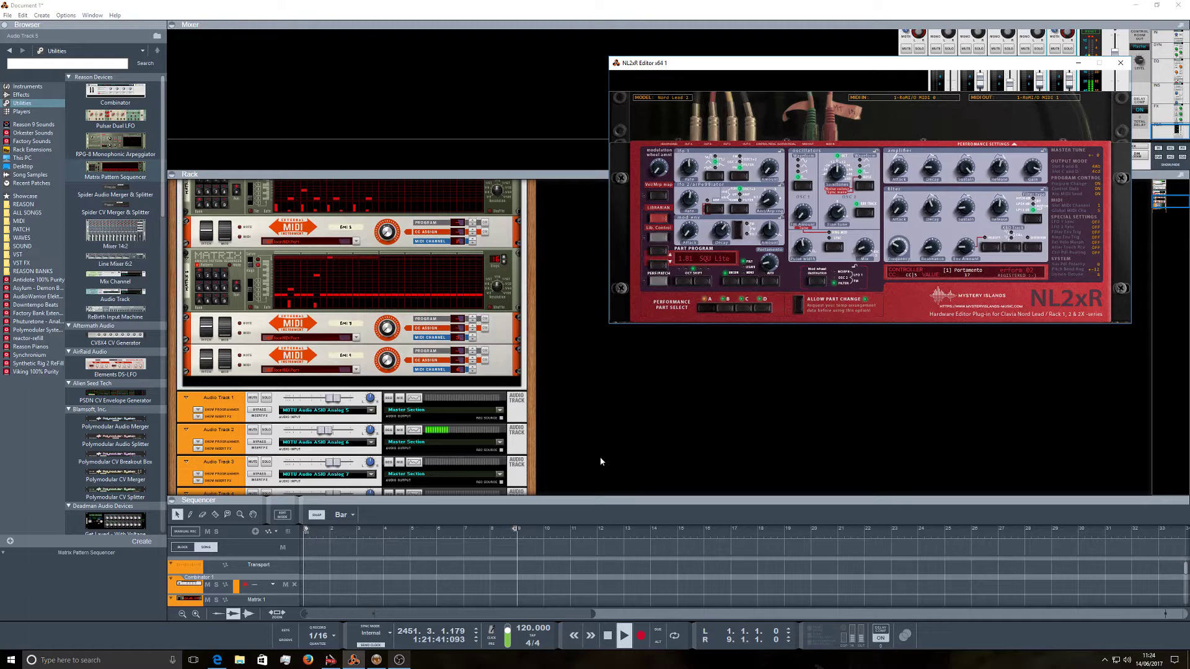
pyautogui.scroll(2, 600, 461)
pyautogui.scroll(1, 600, 462)
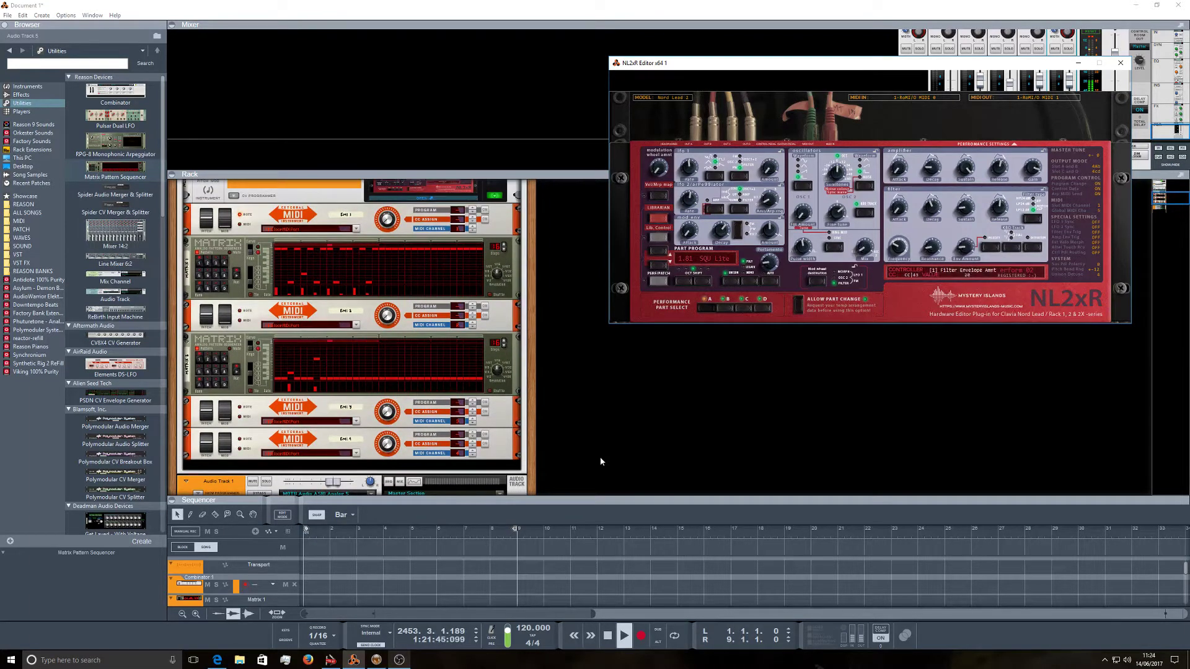
pyautogui.scroll(2, 600, 462)
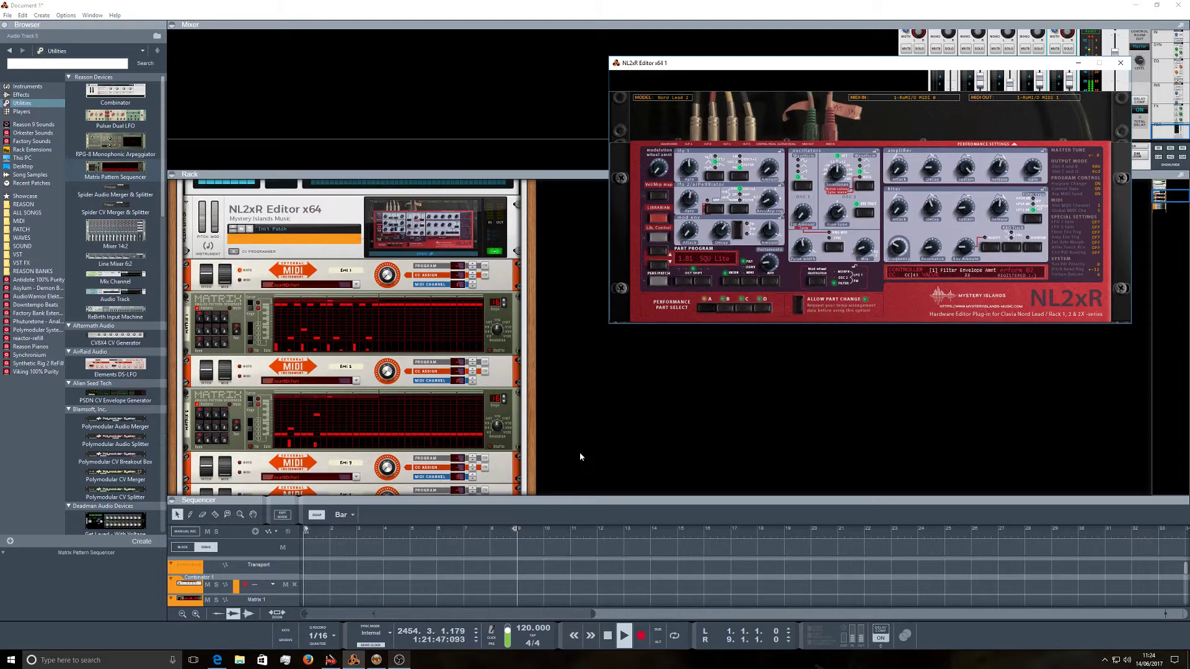
pyautogui.scroll(1, 581, 456)
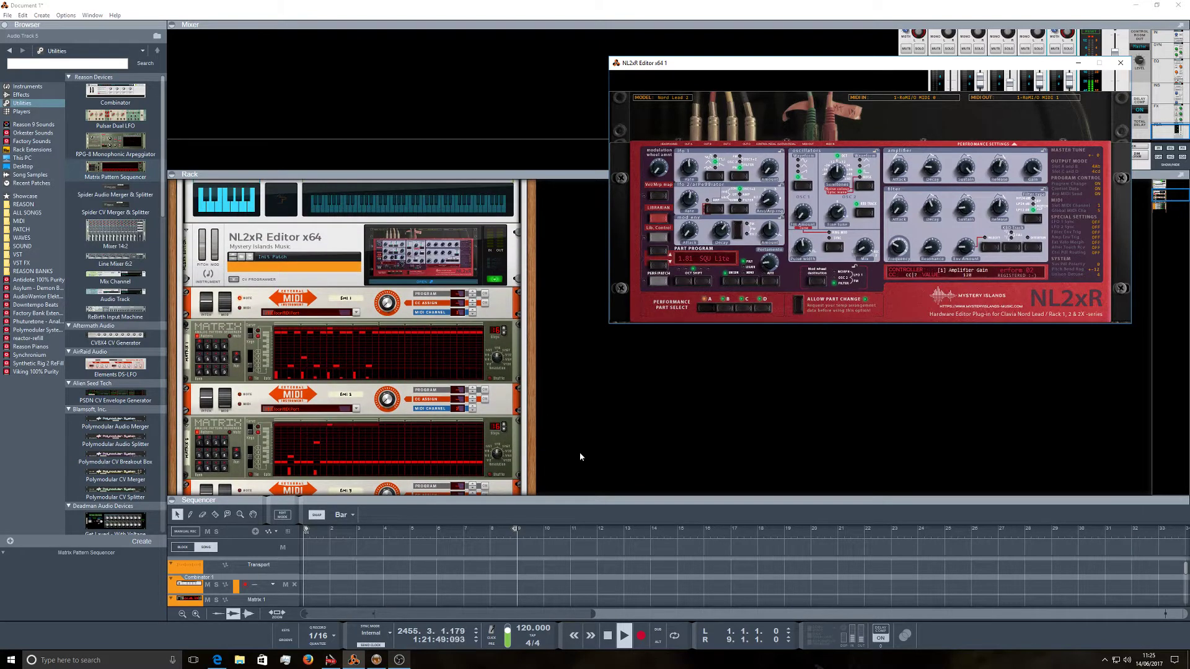
pyautogui.scroll(1, 580, 457)
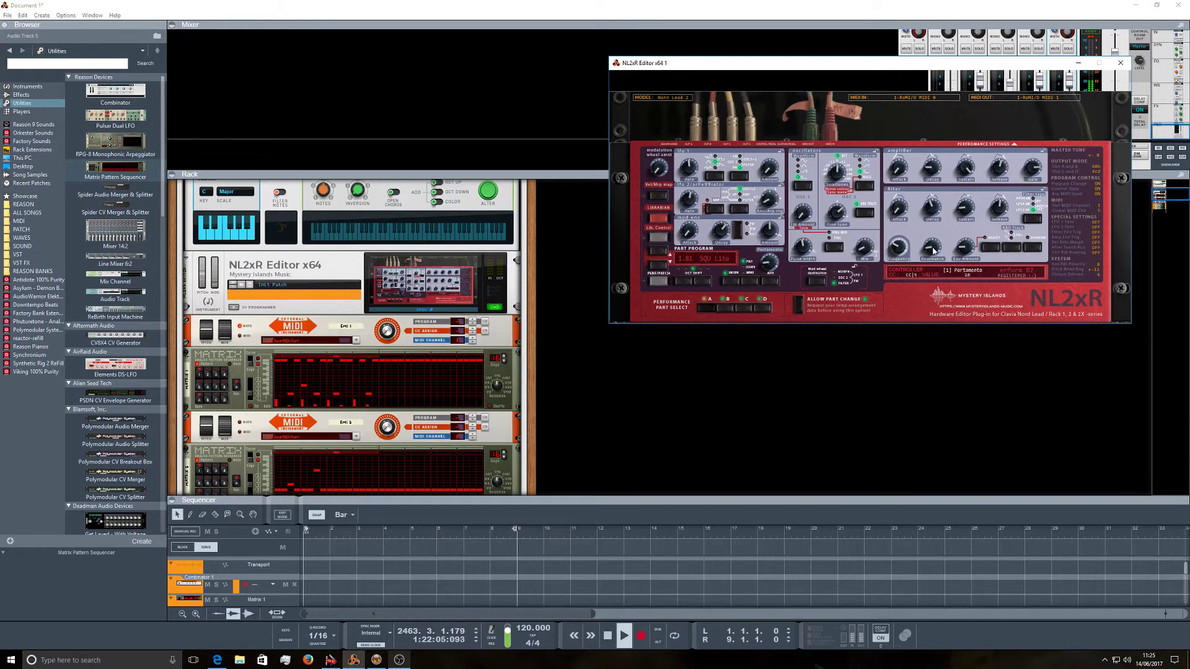
# Audition NL2xR performance parts B, C and D, then return to part A.
pyautogui.click(726, 310)
pyautogui.click(744, 310)
pyautogui.click(763, 312)
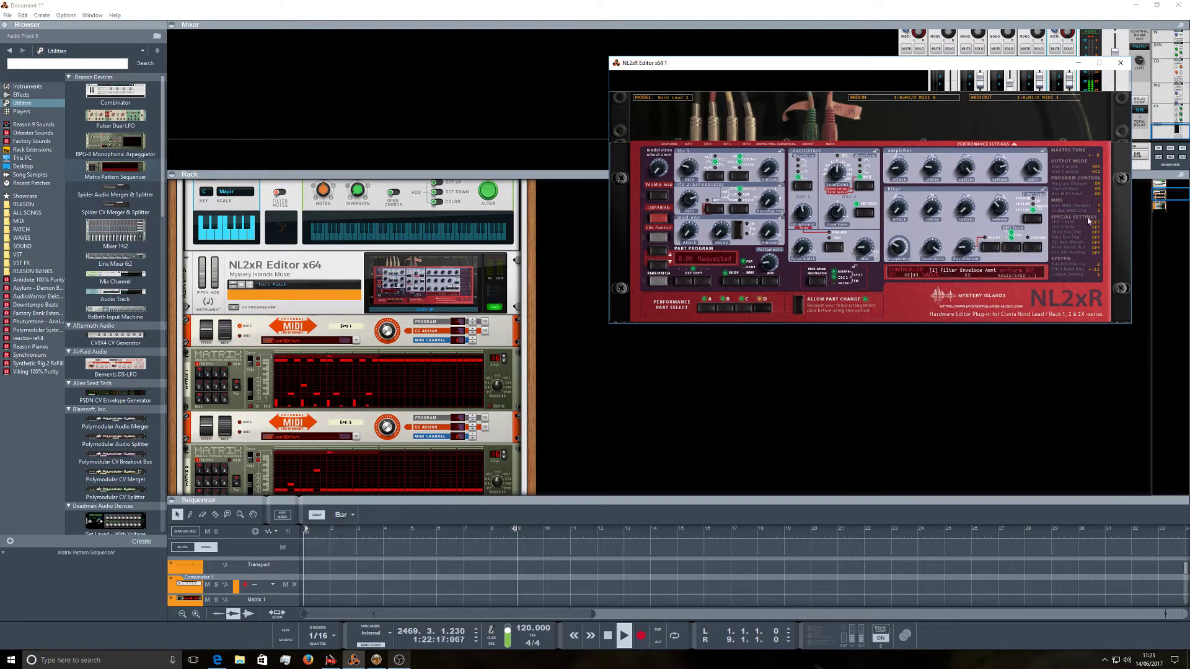
pyautogui.click(703, 310)
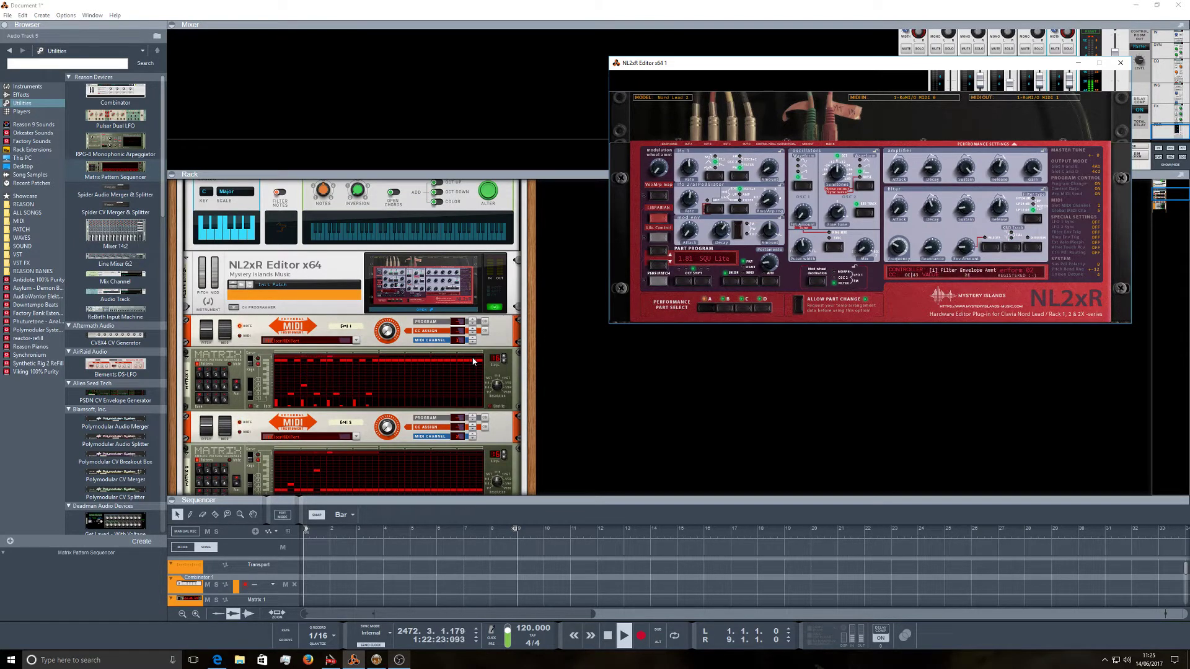
# Scroll the rack up and down to review the NL2xR Editor and sequencers.
pyautogui.scroll(-2, 473, 362)
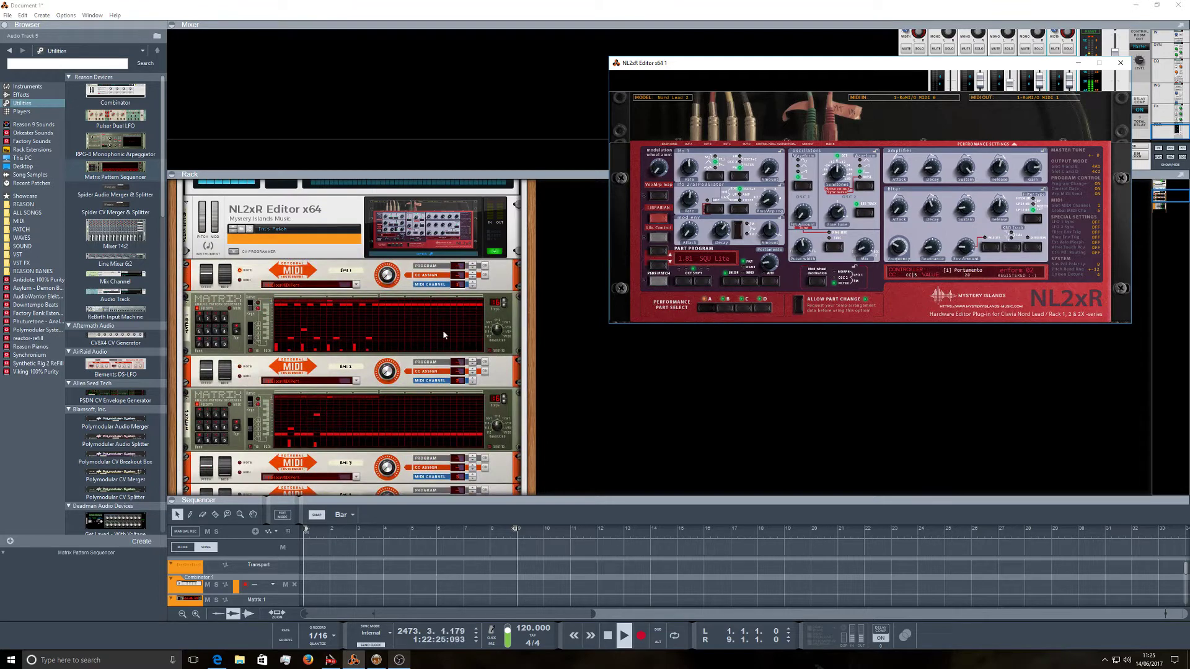
pyautogui.scroll(1, 465, 378)
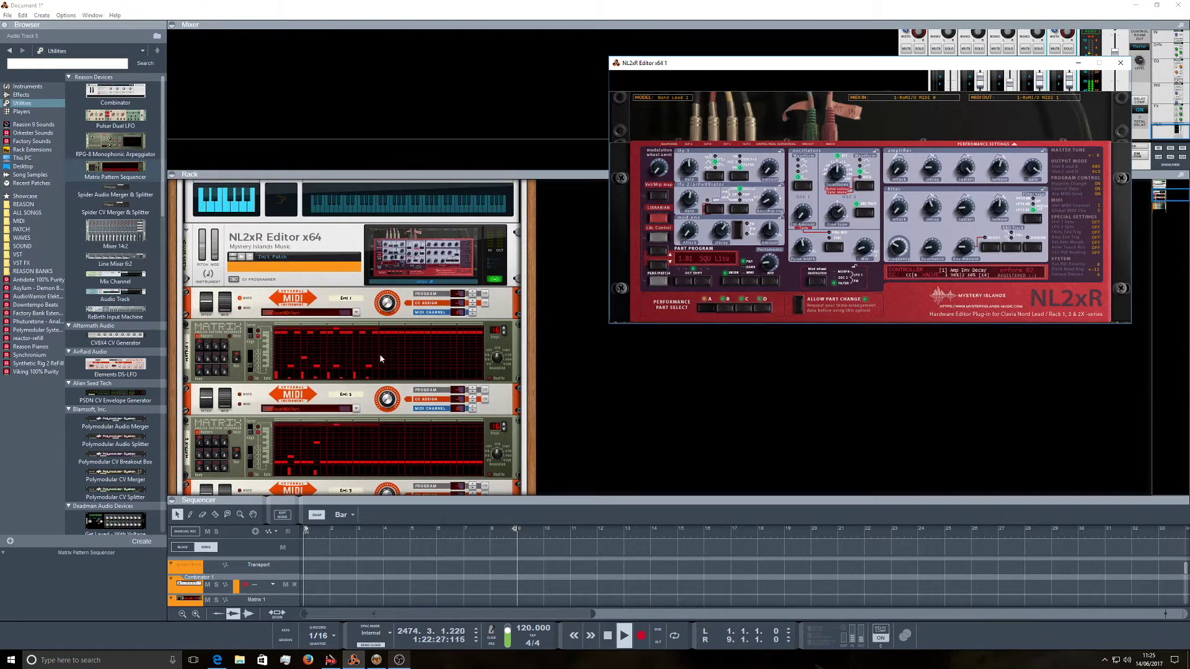
pyautogui.scroll(1, 380, 358)
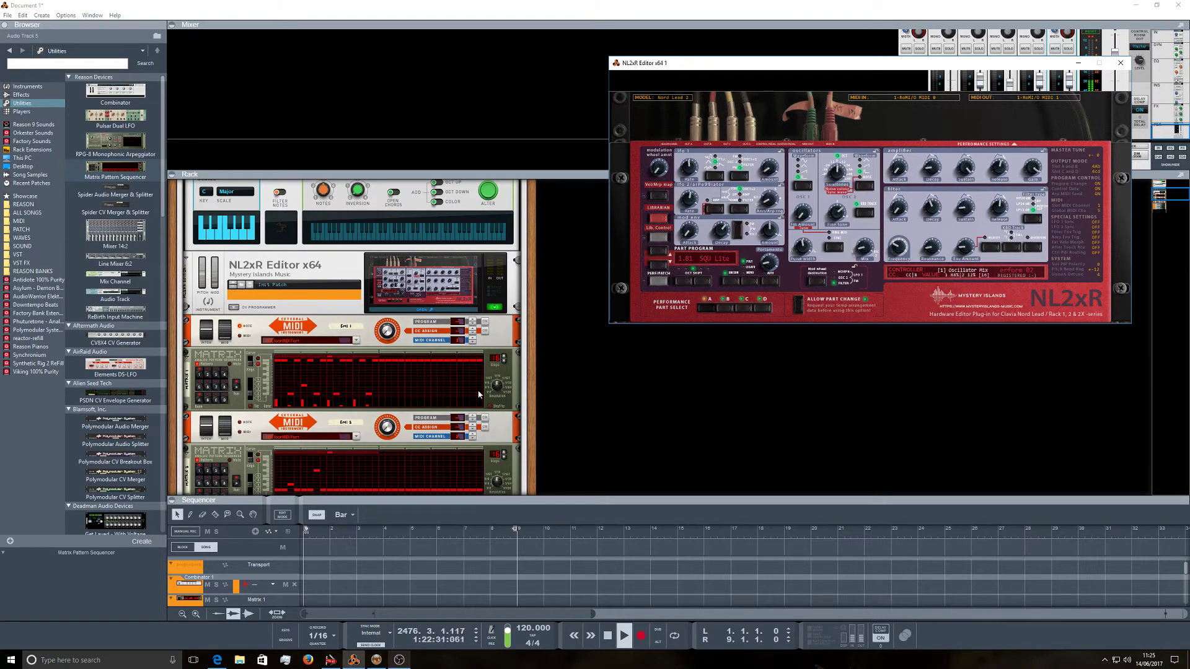
pyautogui.scroll(-2, 472, 440)
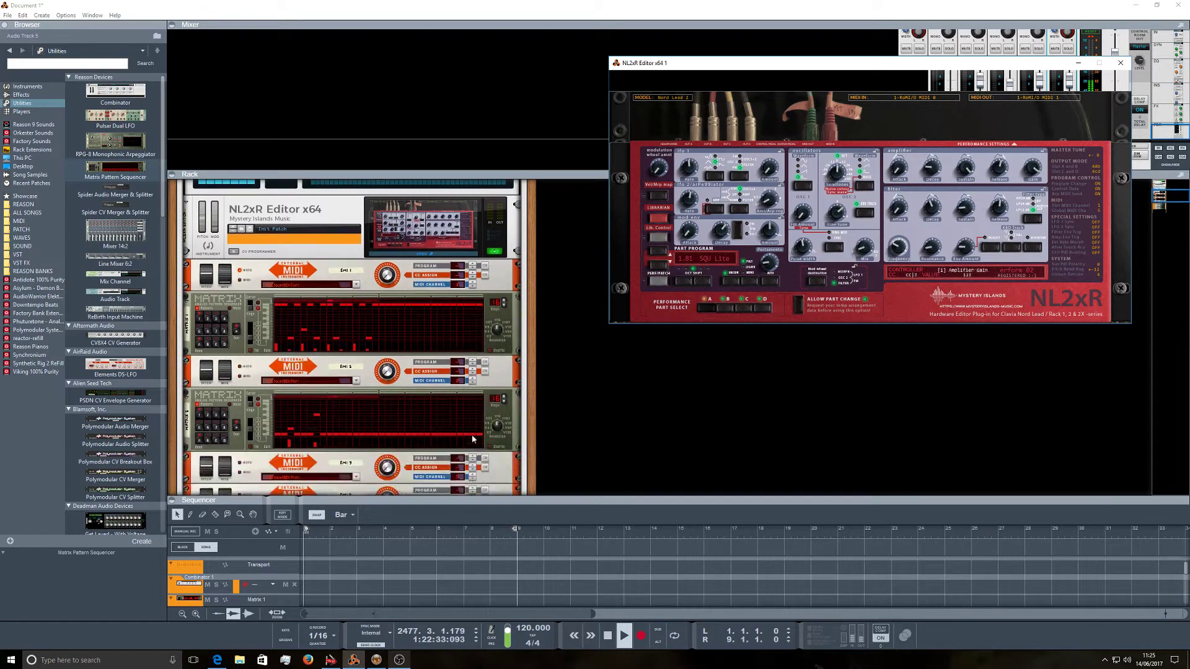
pyautogui.scroll(-1, 472, 440)
pyautogui.scroll(1, 471, 437)
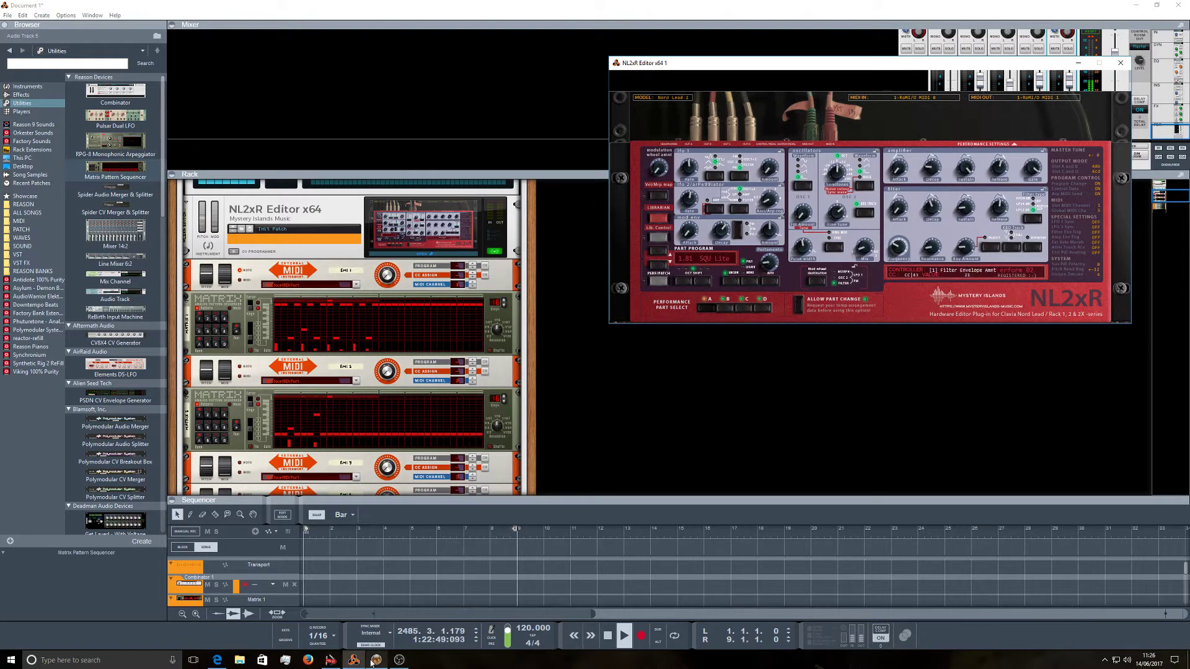
# Confirm channels 1–4 in the loopMIDI-to-1-RoMI/O route properties in MIDI-OX, then minimize it.
pyautogui.click(329, 660)
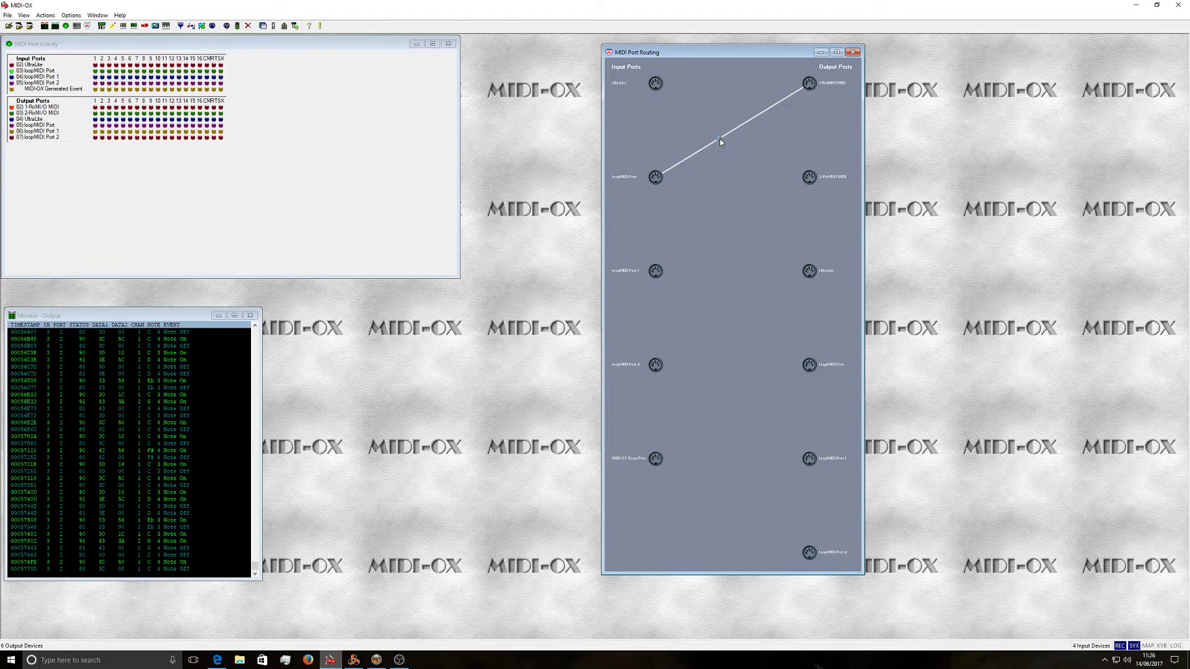
pyautogui.moveTo(656, 177); pyautogui.dragTo(809, 87)
pyautogui.rightClick(718, 137)
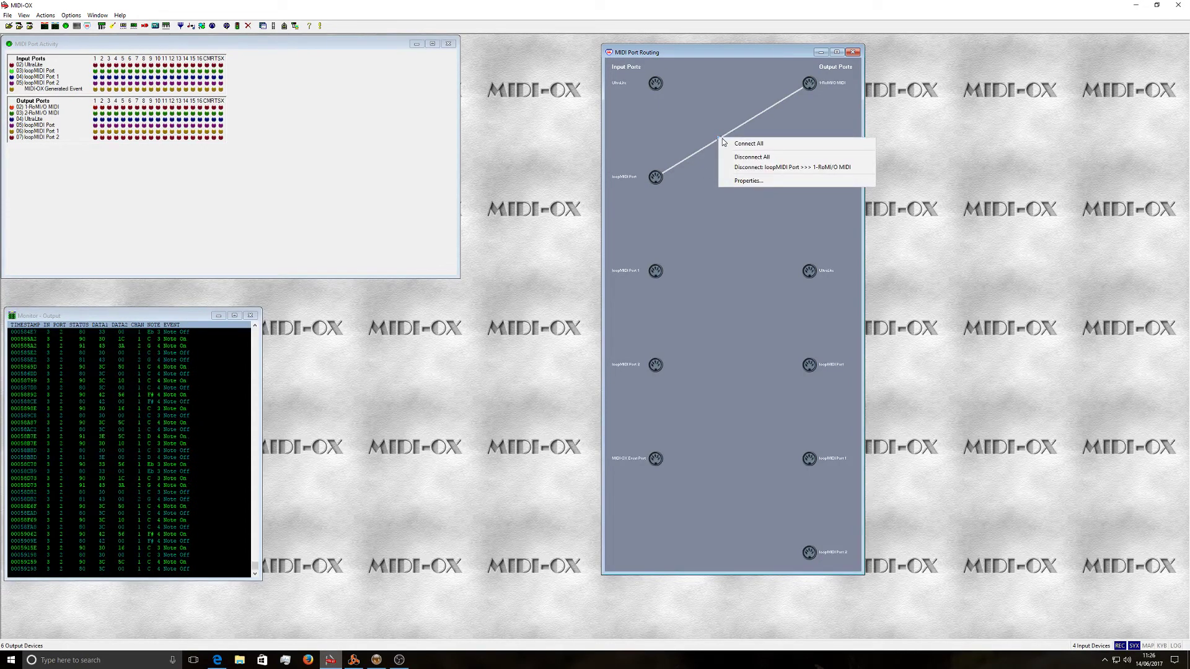
pyautogui.click(744, 181)
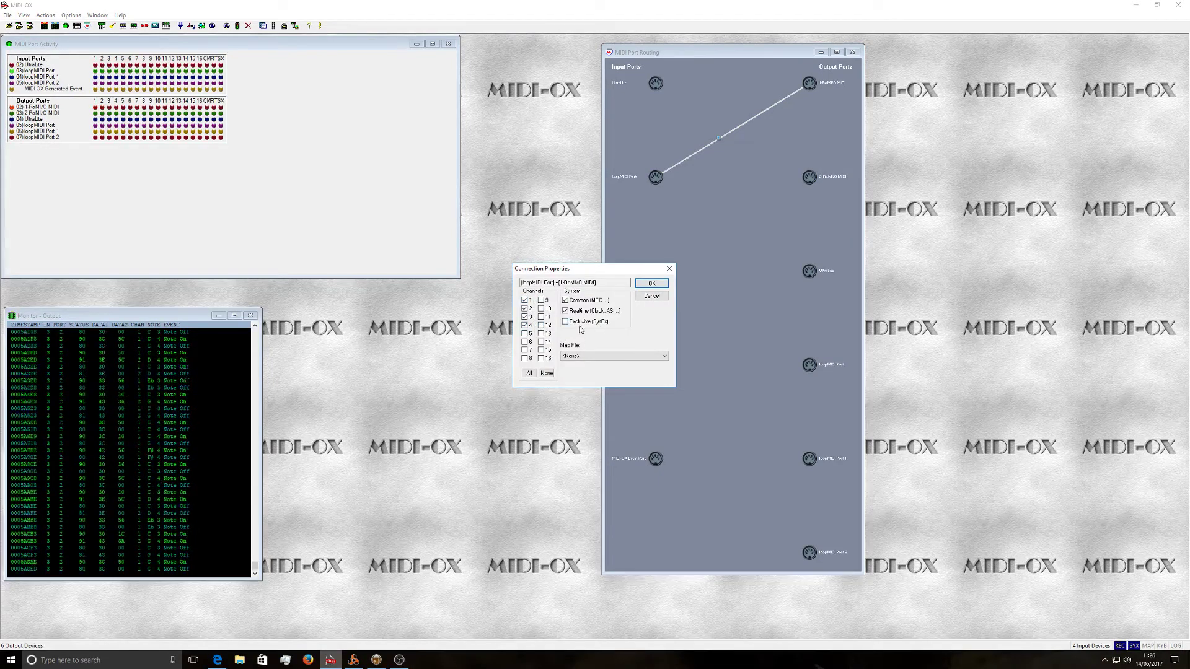
pyautogui.click(652, 296)
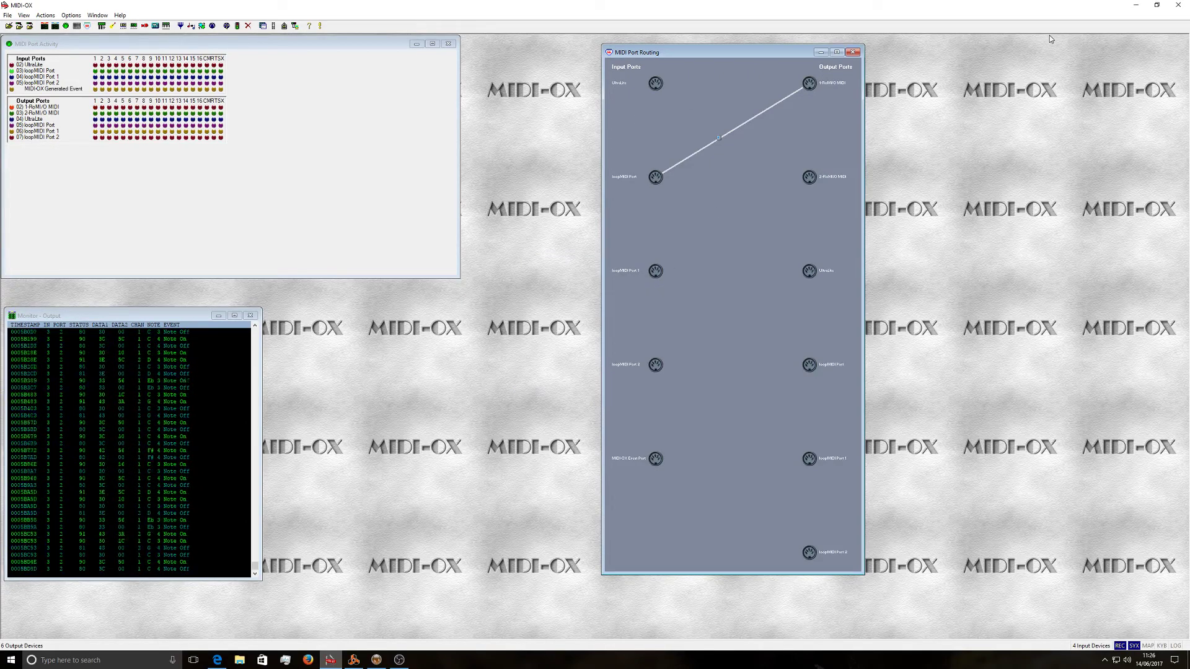
pyautogui.click(1135, 5)
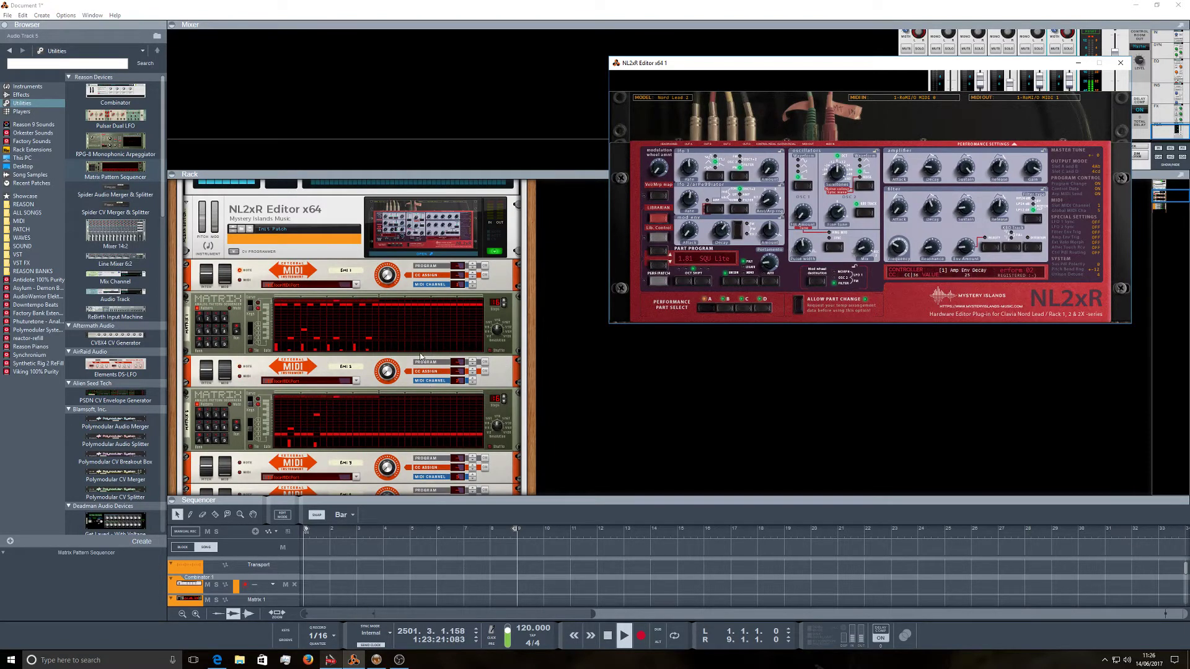
# Add a new Matrix Pattern Sequencer to the rack from the browser.
pyautogui.scroll(-1, 413, 355)
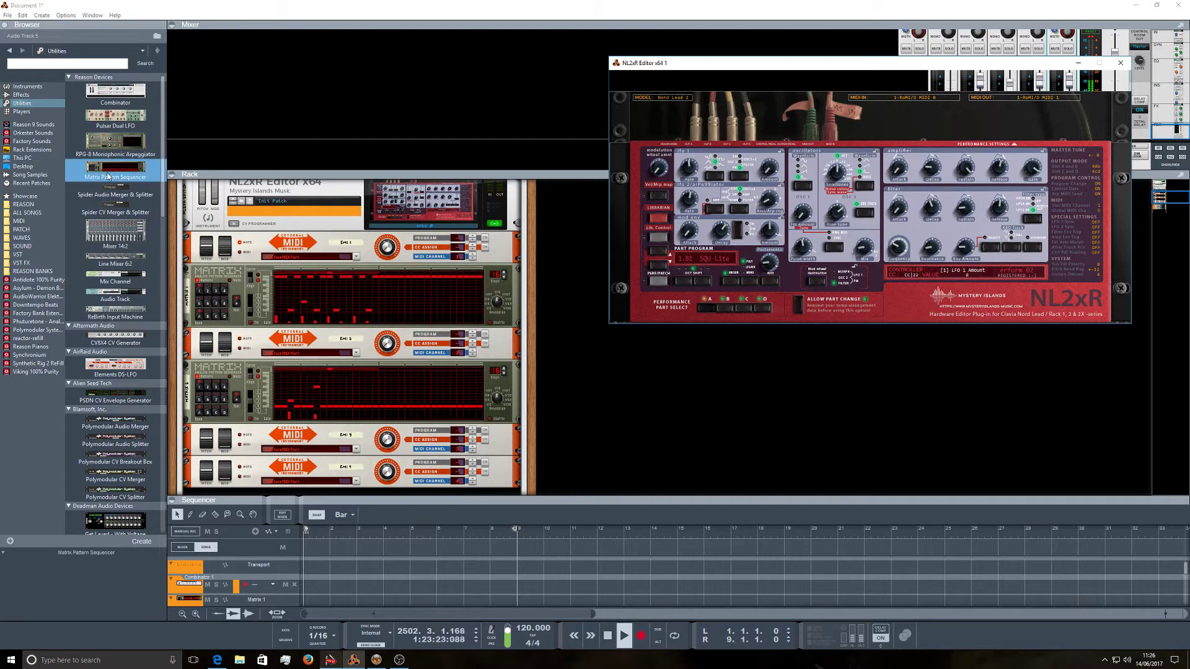
pyautogui.scroll(-2, 382, 367)
pyautogui.moveTo(93, 175); pyautogui.dragTo(306, 410)
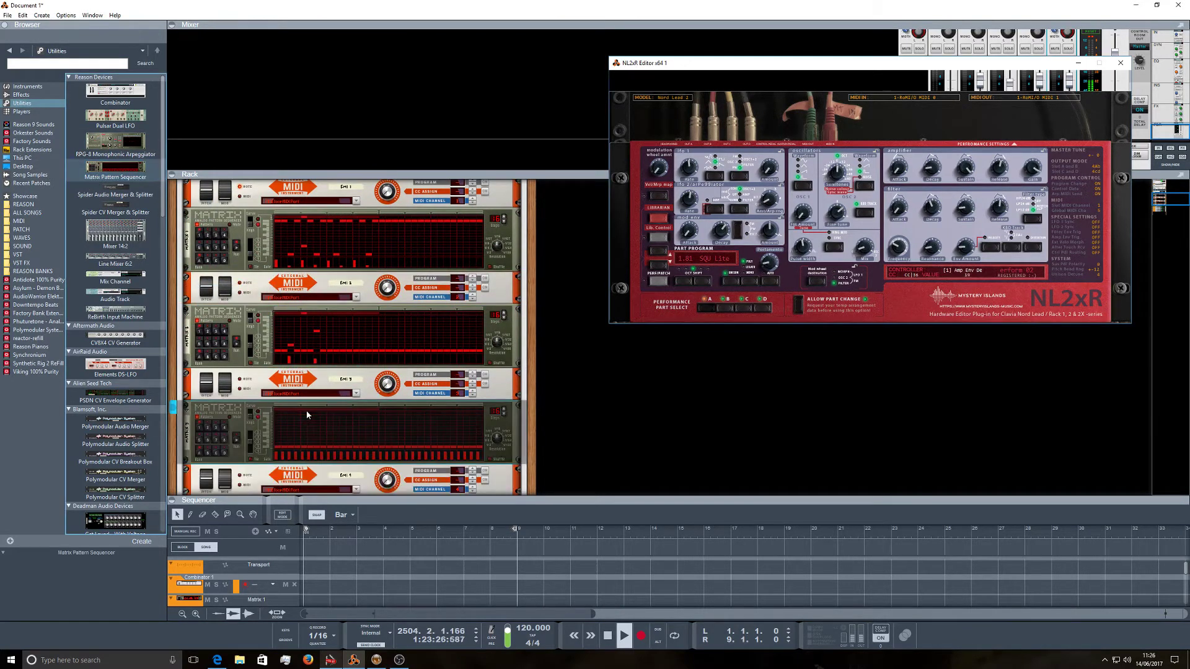
# Program four notes and three gate steps into the new Matrix pattern and start it running.
pyautogui.click(289, 442)
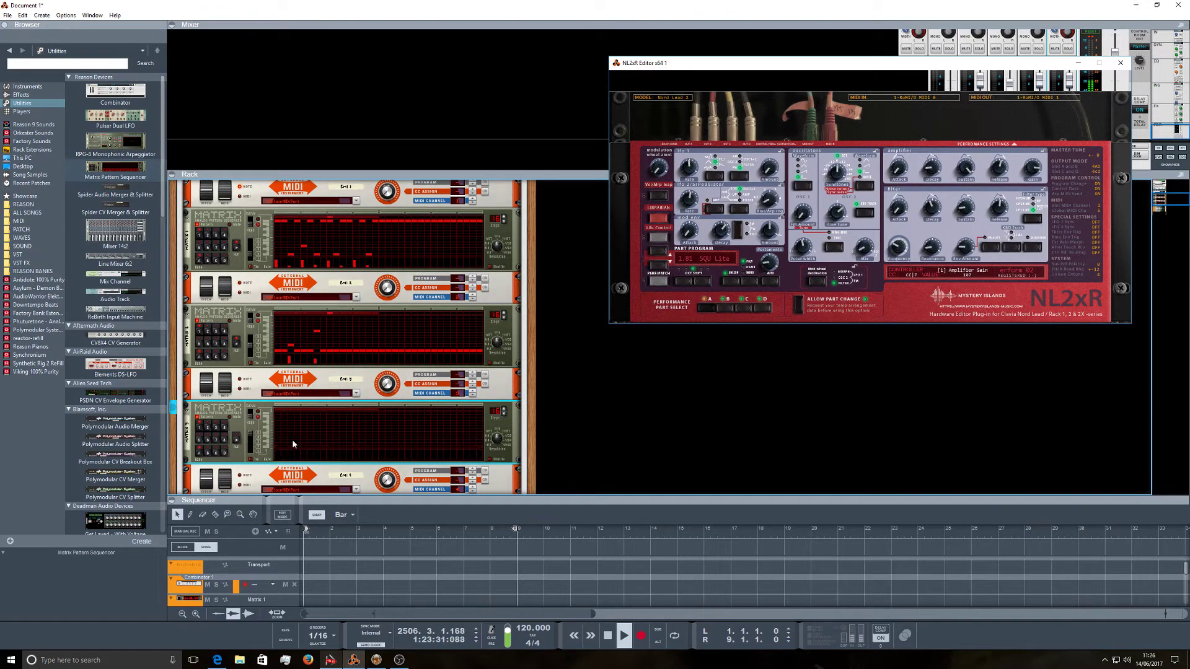
pyautogui.click(310, 432)
pyautogui.click(349, 424)
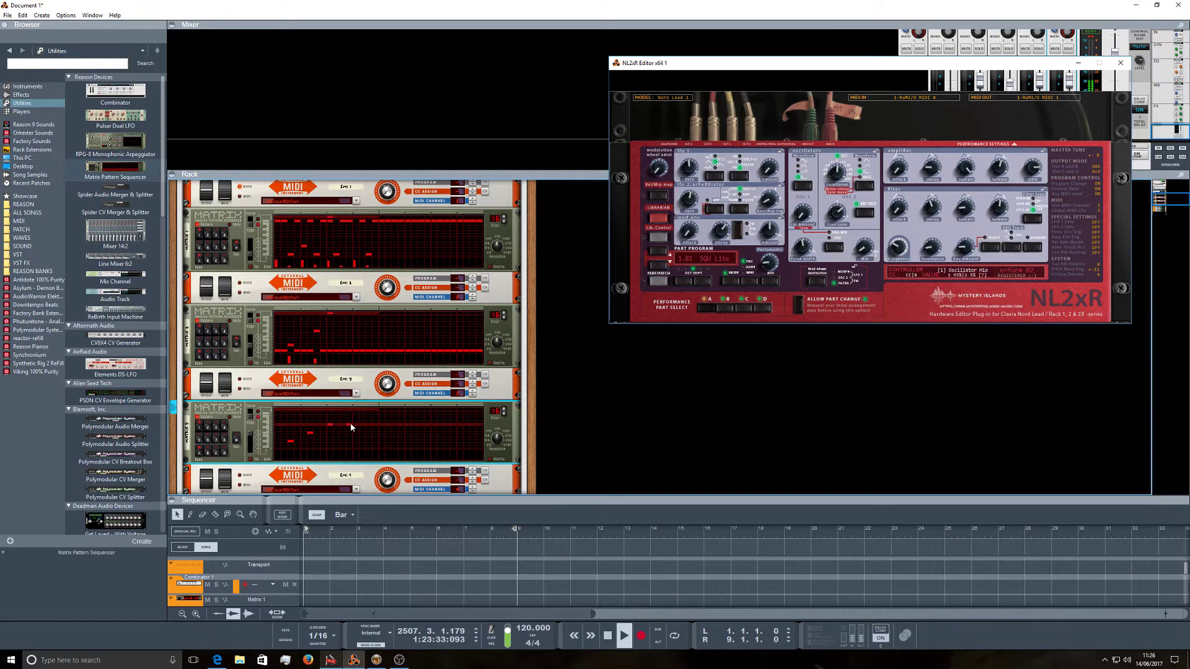
pyautogui.click(368, 428)
pyautogui.click(290, 458)
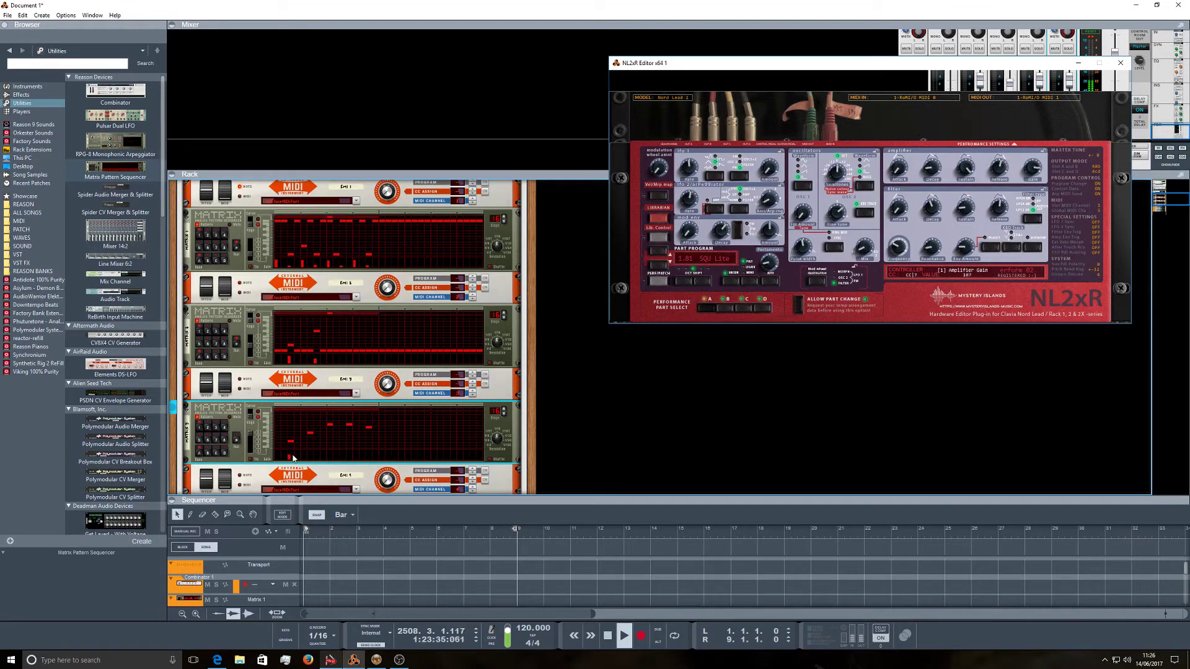
pyautogui.click(329, 457)
pyautogui.click(348, 457)
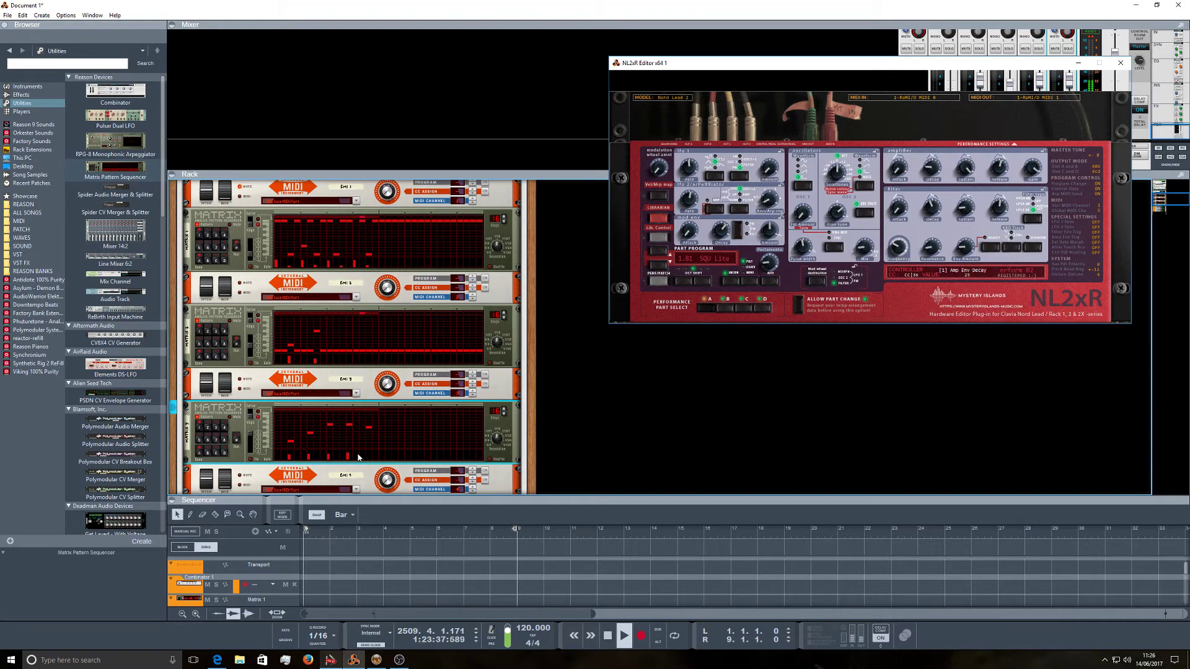
pyautogui.click(236, 440)
# Show the NL2xR Editor's CV Programmer and learn CV 1 to part 1's Filter Cutoff.
pyautogui.scroll(2, 419, 393)
pyautogui.scroll(1, 403, 378)
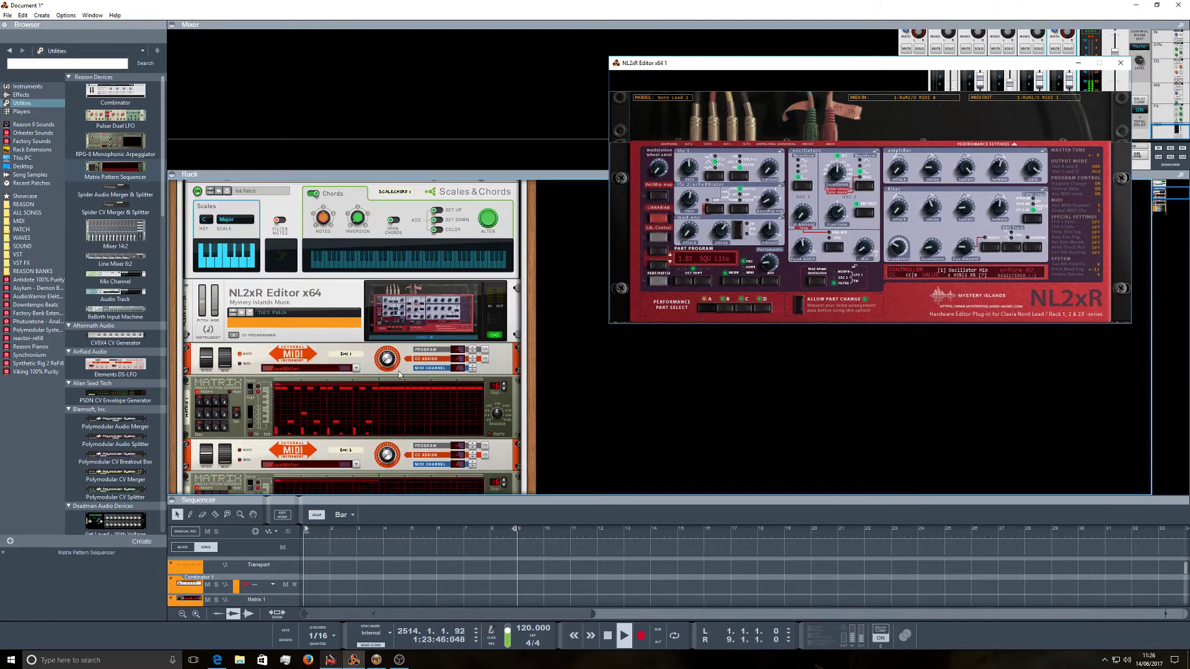
pyautogui.click(234, 335)
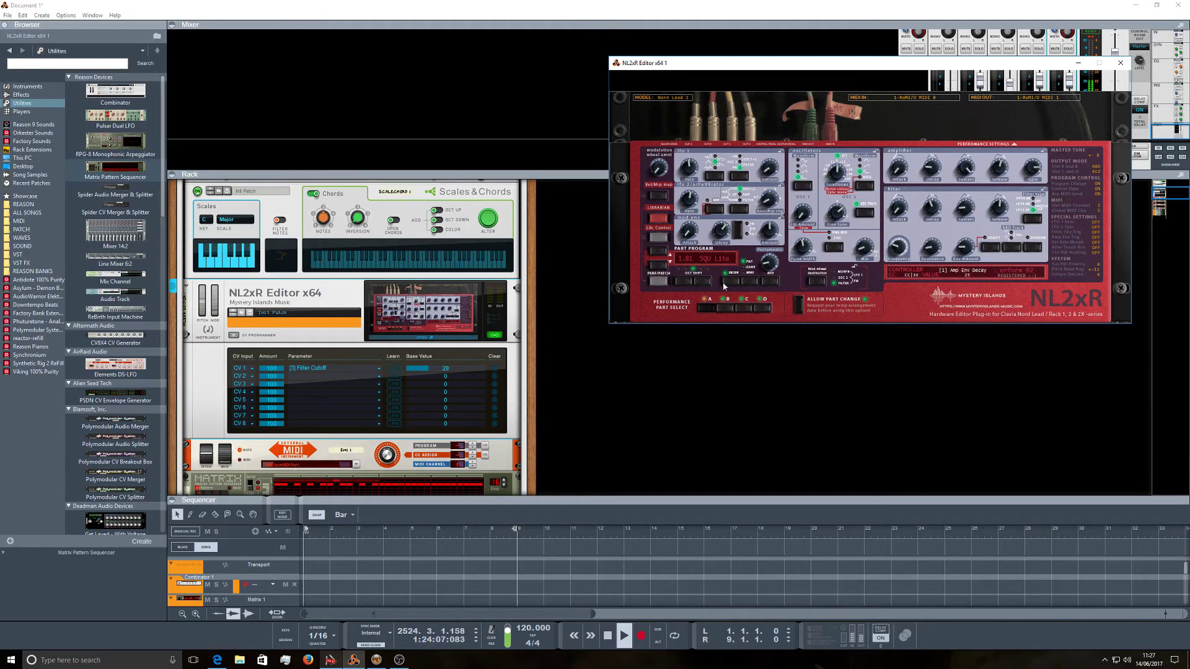
pyautogui.click(399, 369)
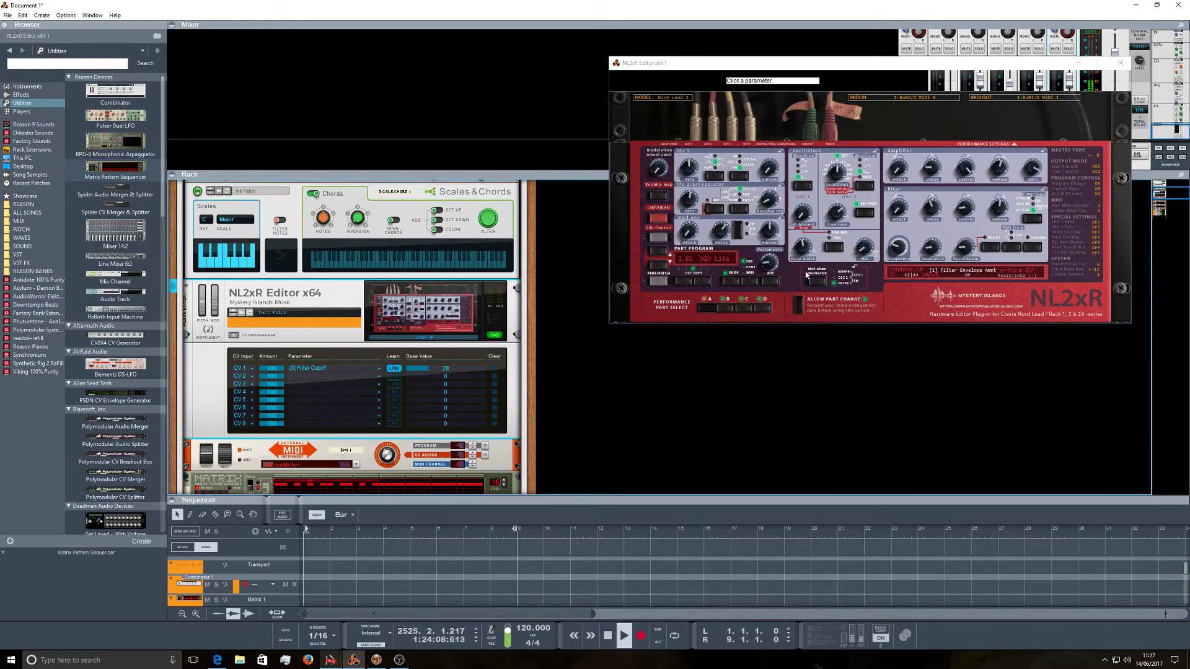
pyautogui.click(898, 250)
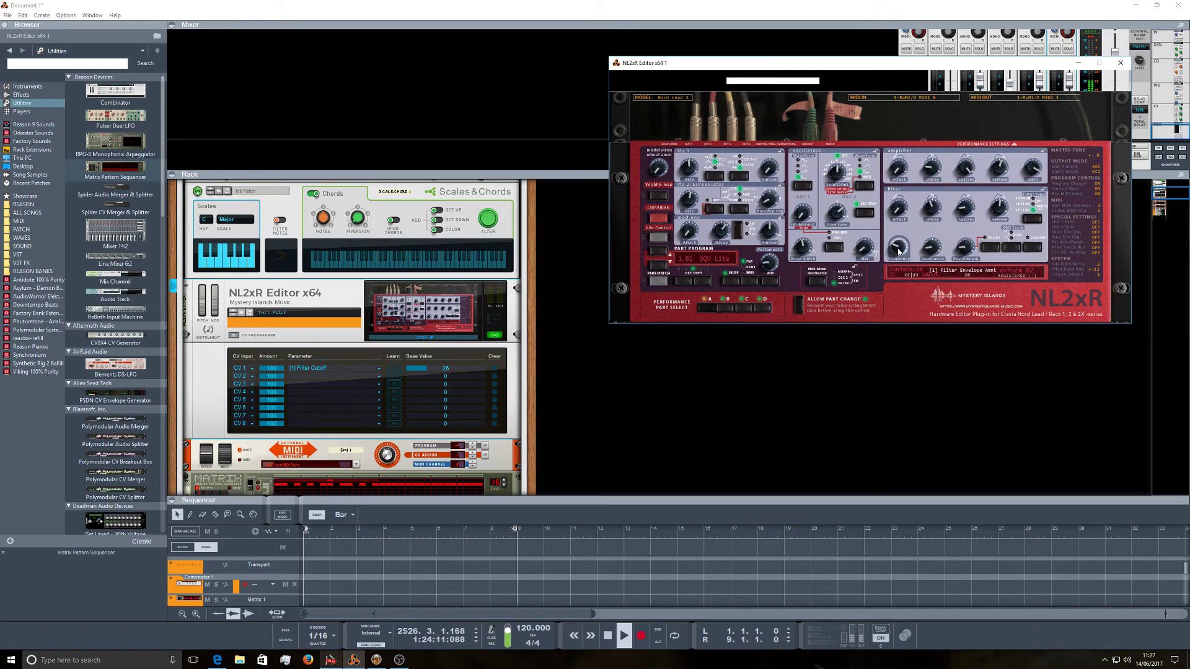
# Switch to part 2 and learn CV 2 to its Filter Cutoff.
pyautogui.click(724, 310)
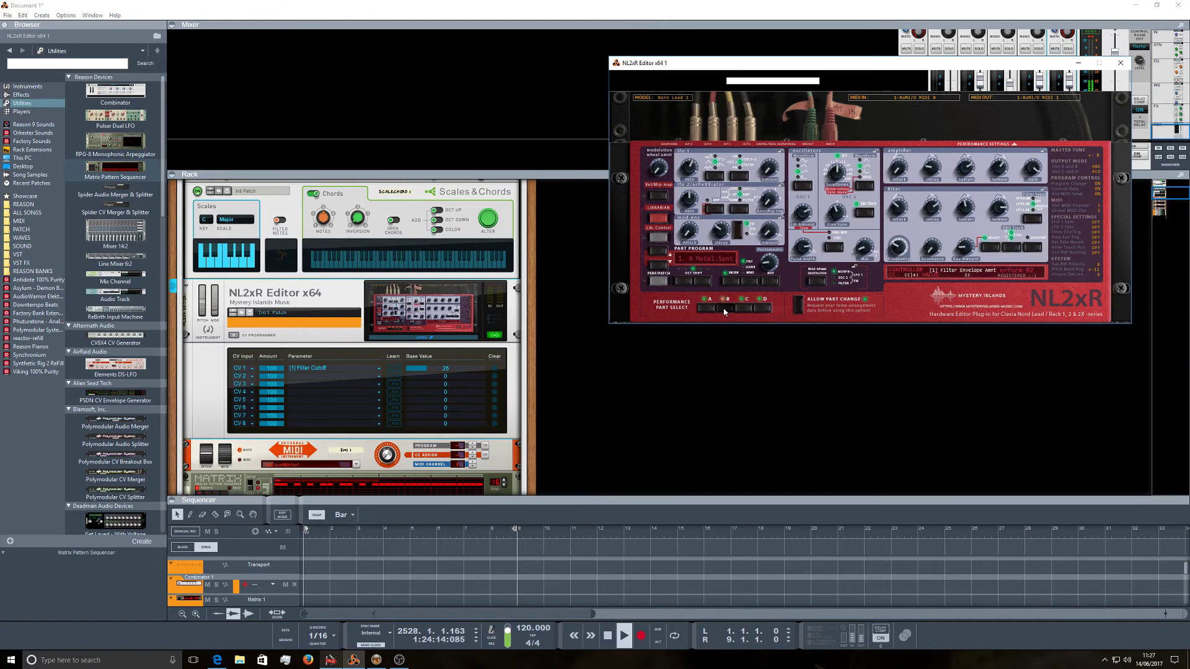
pyautogui.click(394, 376)
pyautogui.click(898, 249)
pyautogui.scroll(-2, 452, 345)
pyautogui.scroll(-1, 451, 345)
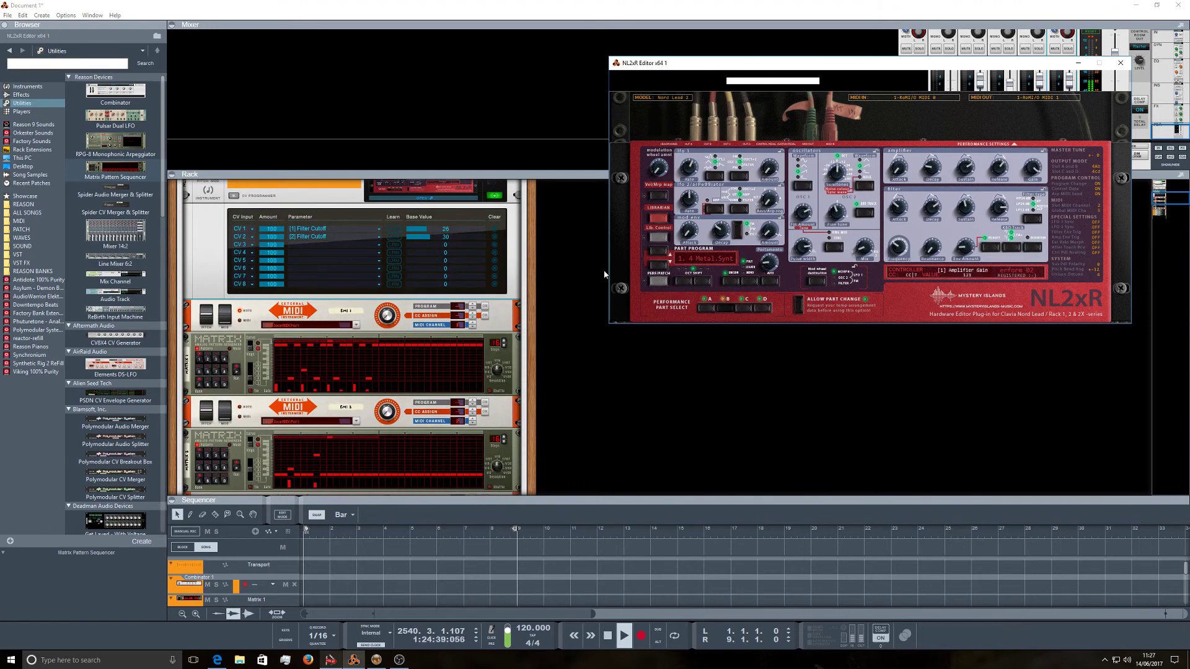
pyautogui.scroll(-1, 496, 394)
pyautogui.scroll(-1, 492, 394)
pyautogui.scroll(-1, 490, 393)
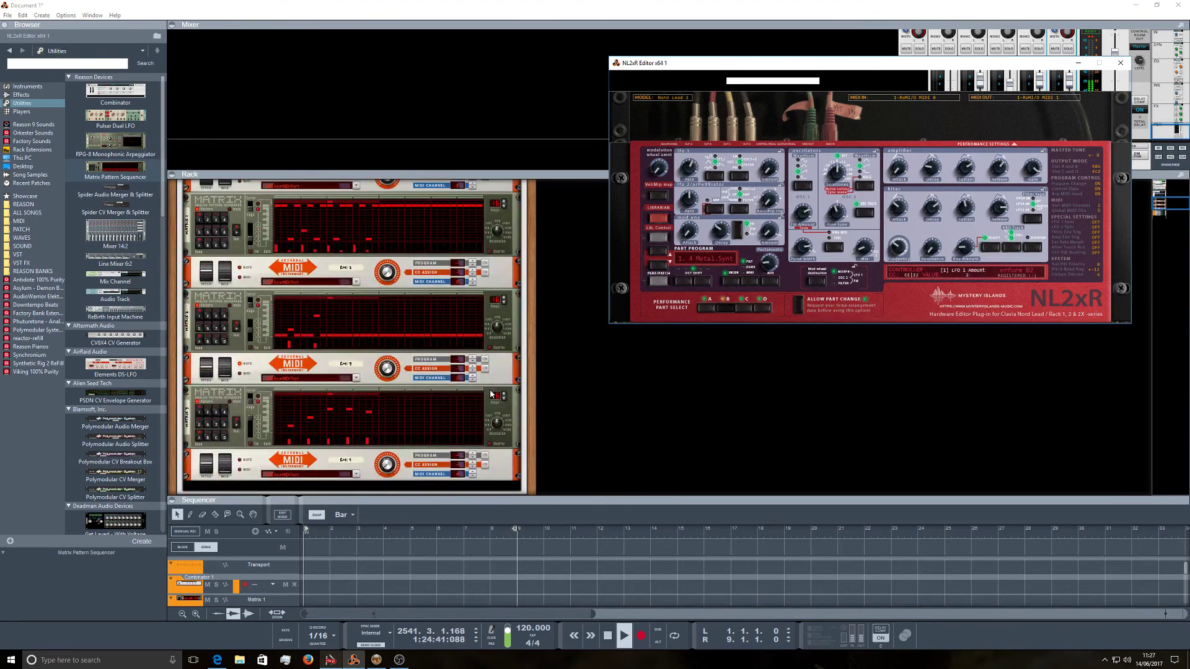
pyautogui.scroll(1, 490, 394)
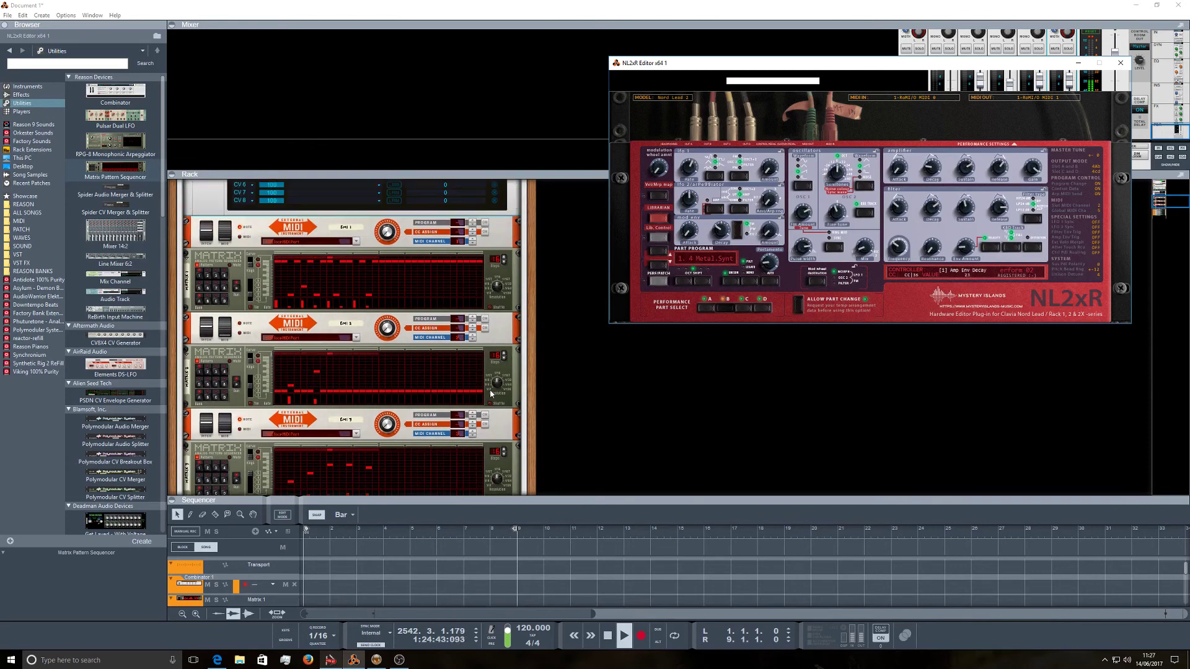
pyautogui.scroll(1, 490, 394)
pyautogui.scroll(1, 490, 395)
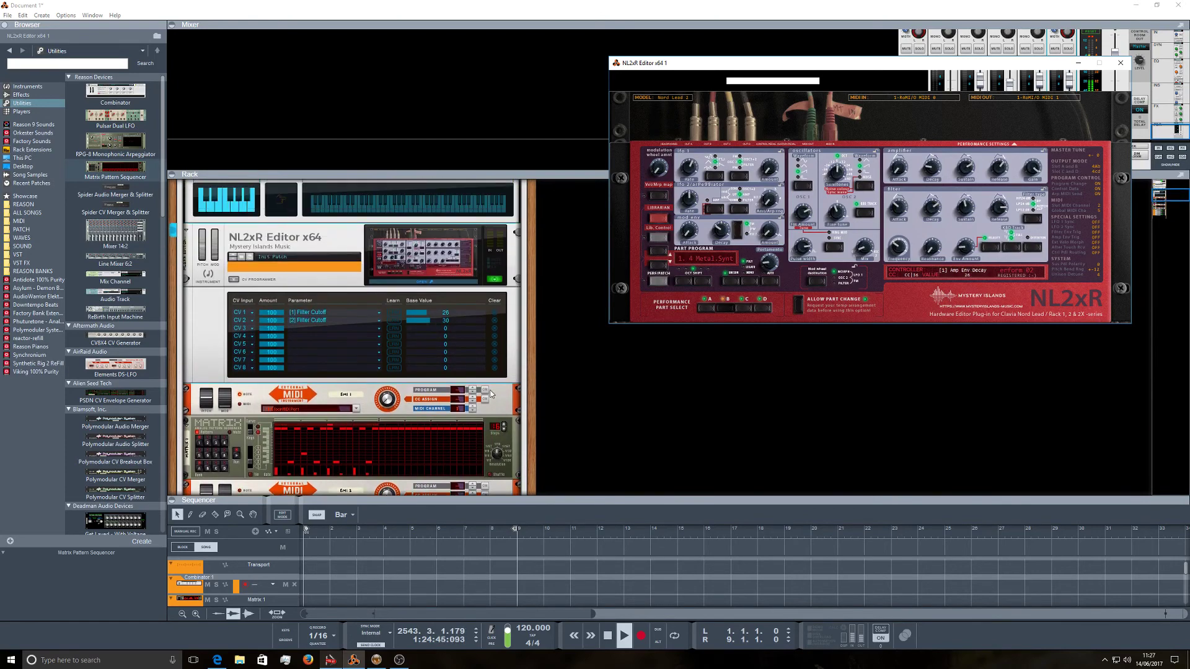
pyautogui.scroll(1, 490, 392)
pyautogui.scroll(1, 490, 393)
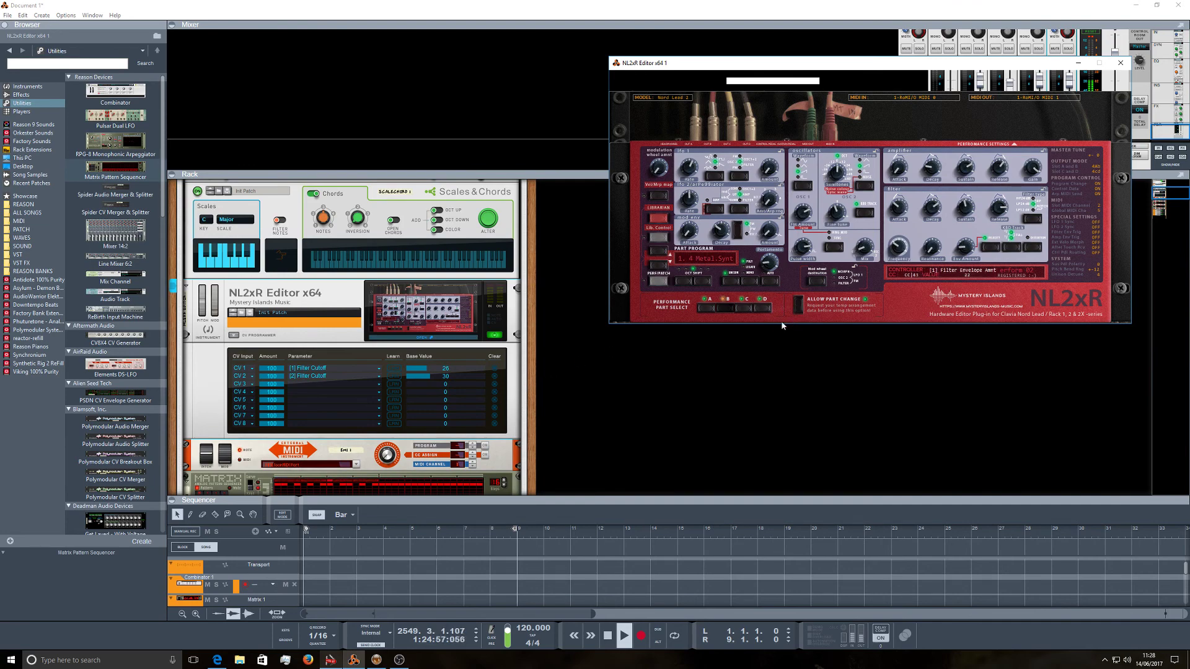
# Bring the OBS Studio window to the front from the taskbar.
pyautogui.click(400, 660)
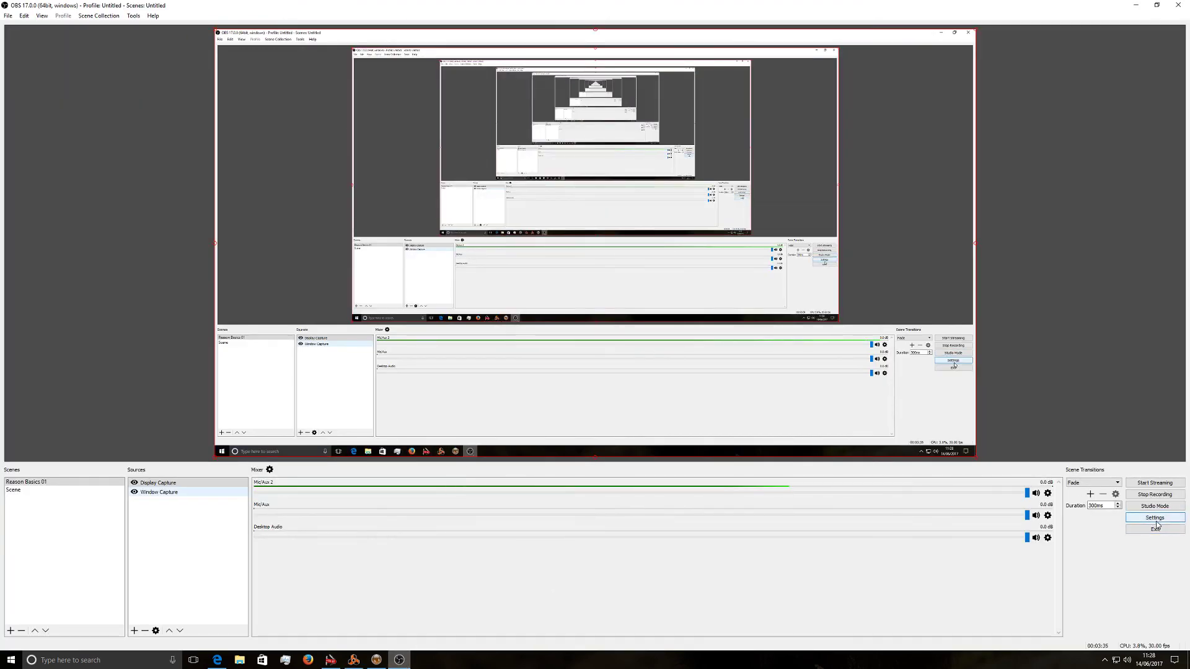